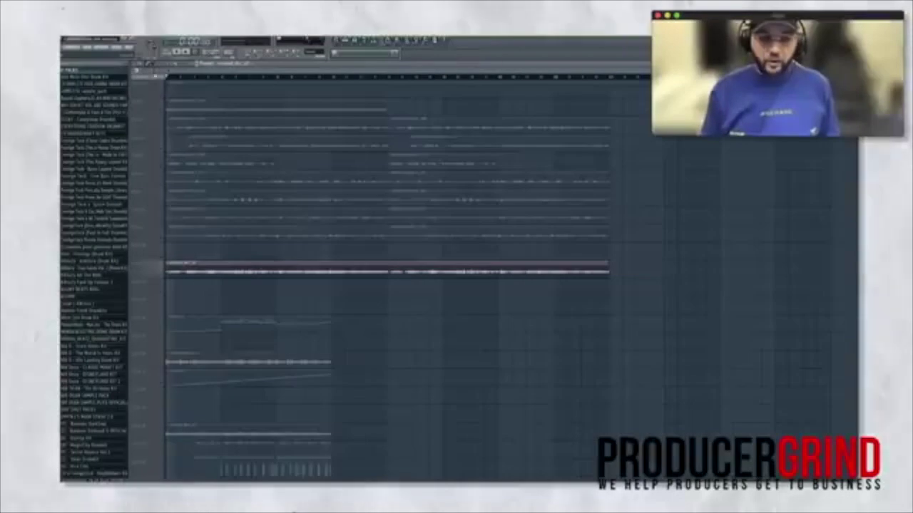
Select the playlist time range spanning the longest clips and open the channel settings of the long audio clip.
{"action": "left_click_drag", "start_coordinate": [169, 78], "coordinate": [608, 79]}
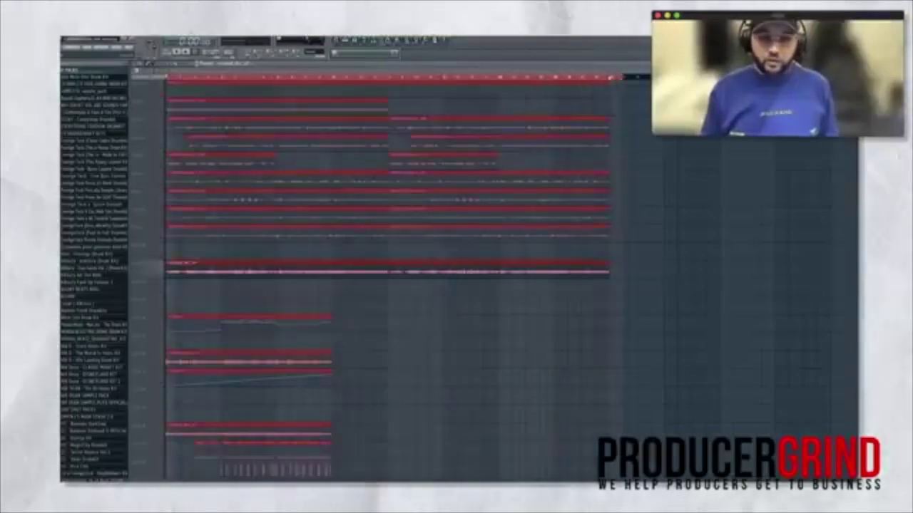
{"action": "left_click", "coordinate": [653, 201], "text": "ctrl"}
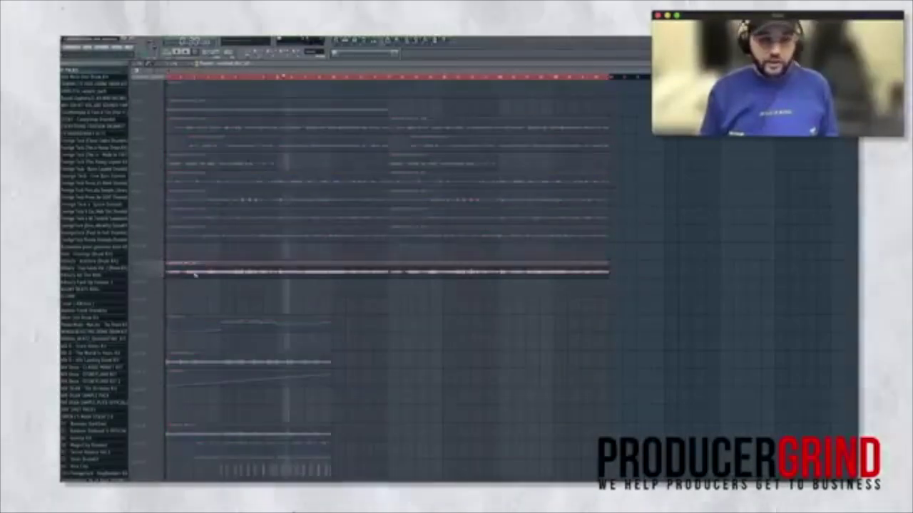
{"action": "double_click", "coordinate": [194, 274]}
{"action": "left_click", "coordinate": [205, 223]}
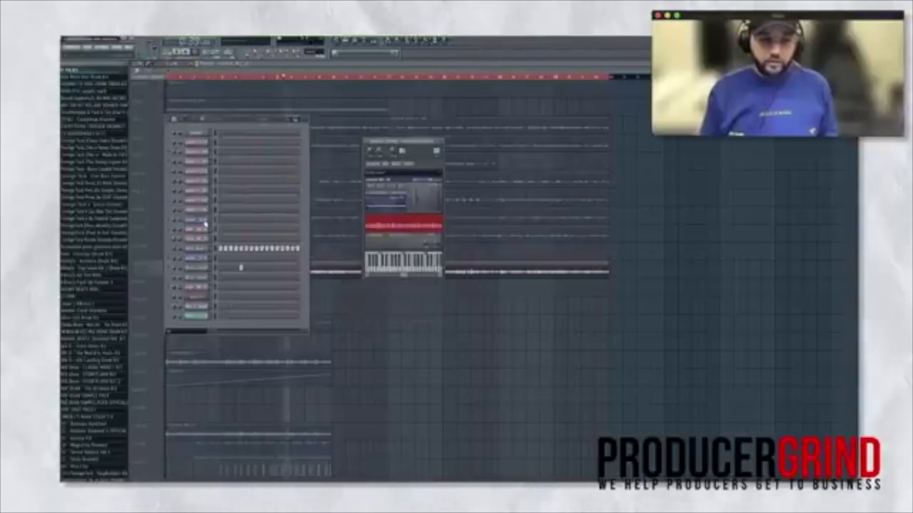
{"action": "left_click_drag", "start_coordinate": [401, 141], "coordinate": [513, 193]}
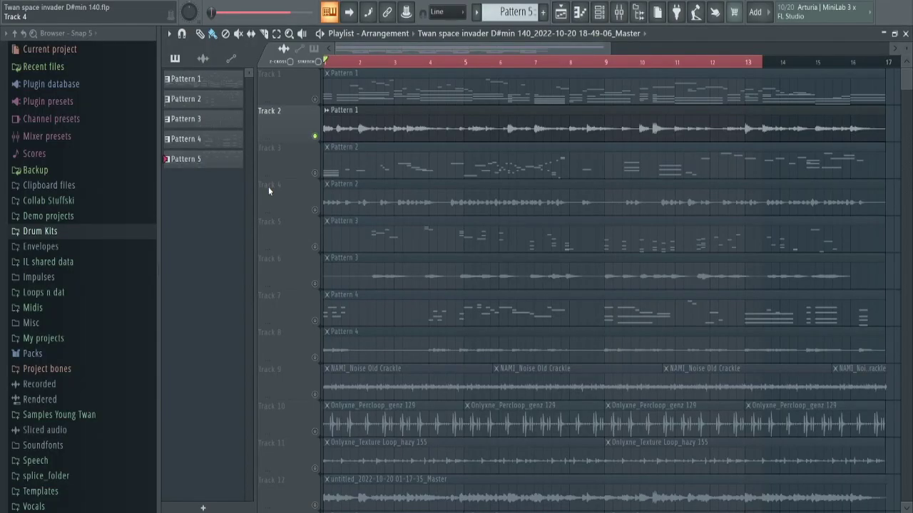
Play the soloed Pattern 2 audio on Track 4 and solo the Pattern 3 audio on Track 6.
{"action": "key", "text": "space"}
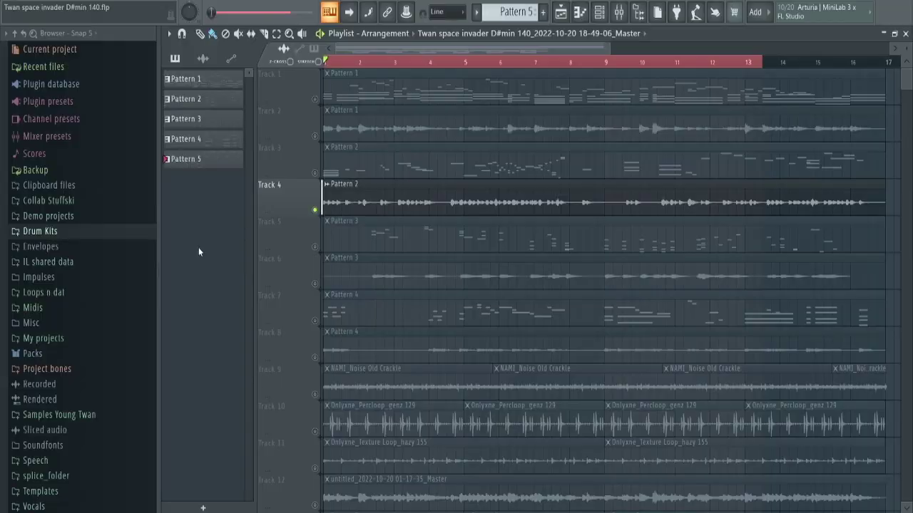
{"action": "key", "text": "space"}
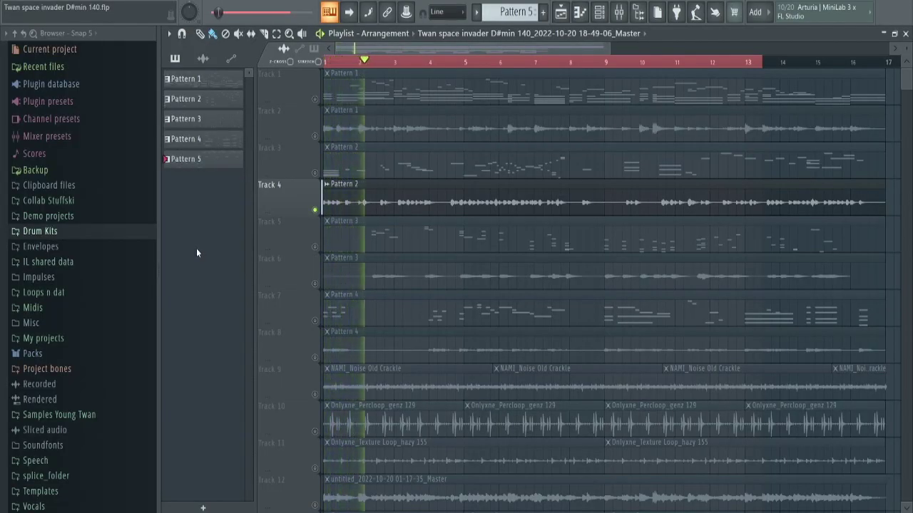
{"action": "left_click", "coordinate": [317, 285]}
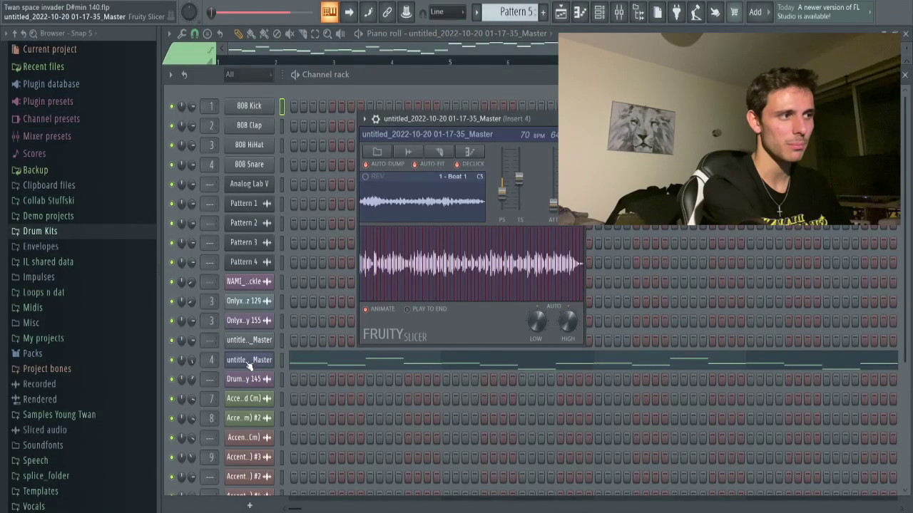
Open the piano roll of the sliced master sample in Pattern 5 and examine its slice notes during playback.
{"action": "left_click", "coordinate": [249, 362]}
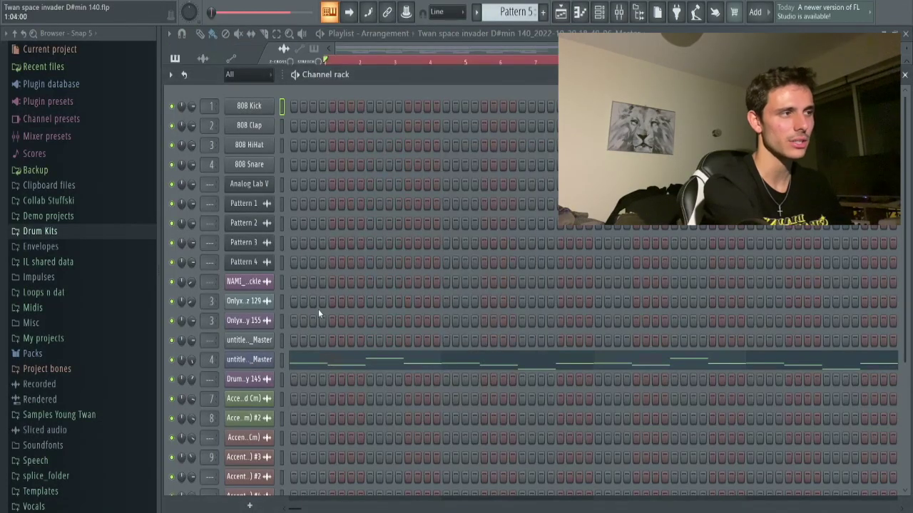
{"action": "left_click", "coordinate": [344, 361]}
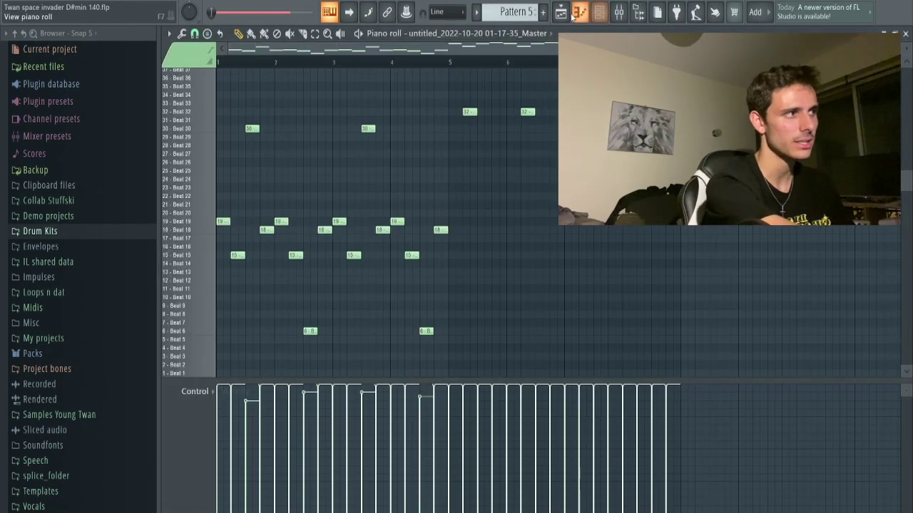
{"action": "key", "text": "space"}
{"action": "scroll", "coordinate": [552, 251], "scroll_direction": "up", "scroll_amount": 2}
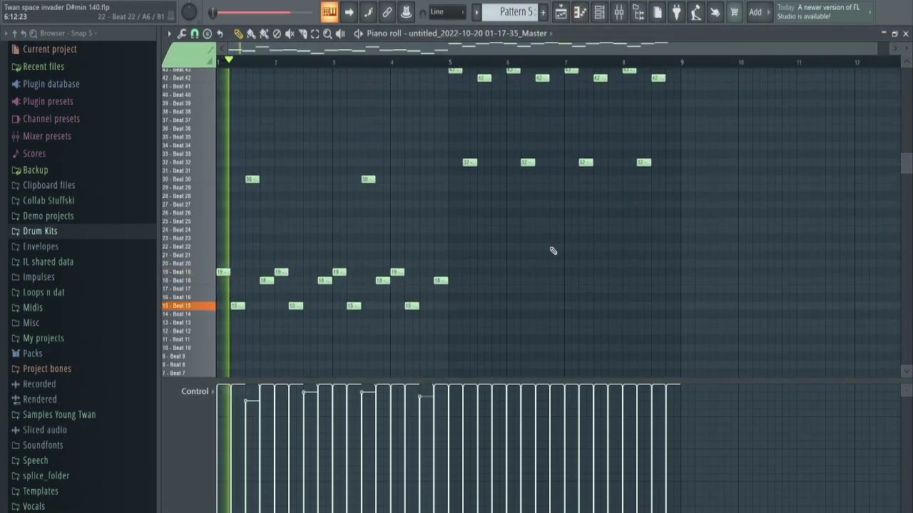
{"action": "scroll", "coordinate": [553, 250], "scroll_direction": "down", "scroll_amount": 3}
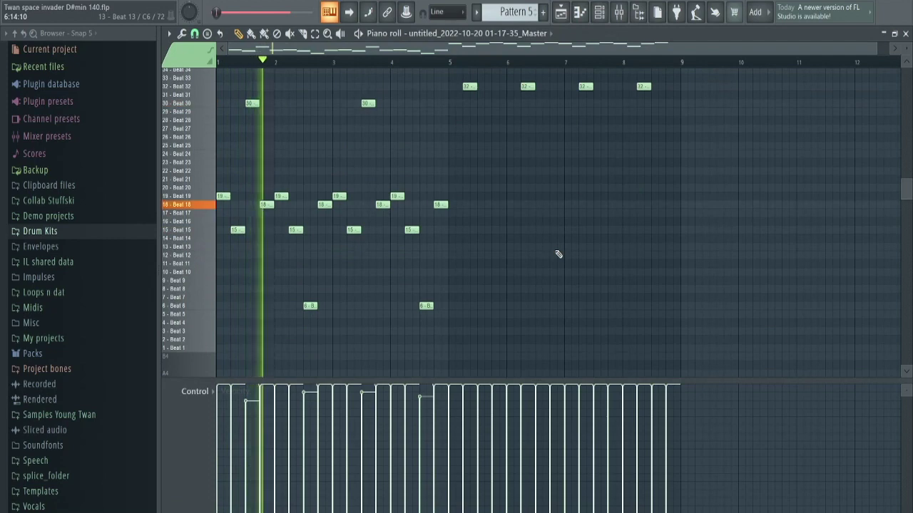
{"action": "scroll", "coordinate": [576, 259], "scroll_direction": "up", "scroll_amount": 4}
{"action": "scroll", "coordinate": [577, 261], "scroll_direction": "up", "scroll_amount": 6}
{"action": "scroll", "coordinate": [569, 261], "scroll_direction": "down", "scroll_amount": 9}
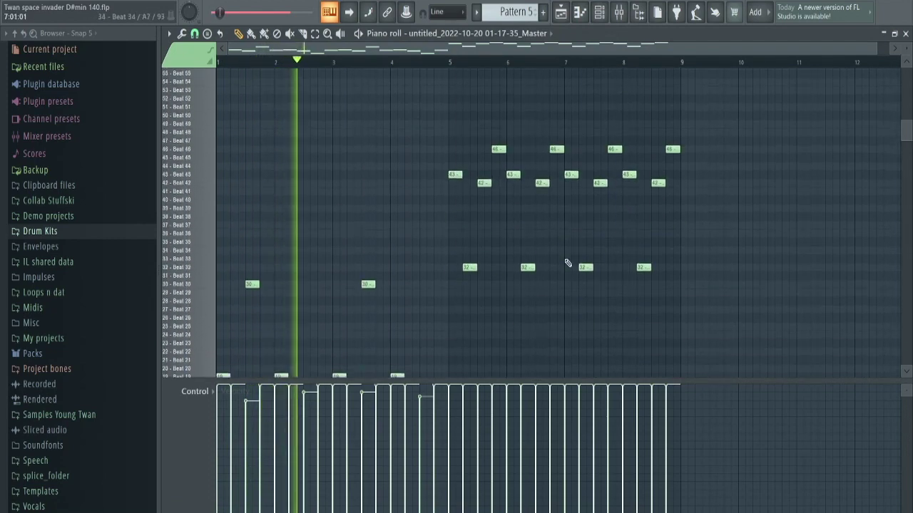
{"action": "scroll", "coordinate": [579, 257], "scroll_direction": "up", "scroll_amount": 1}
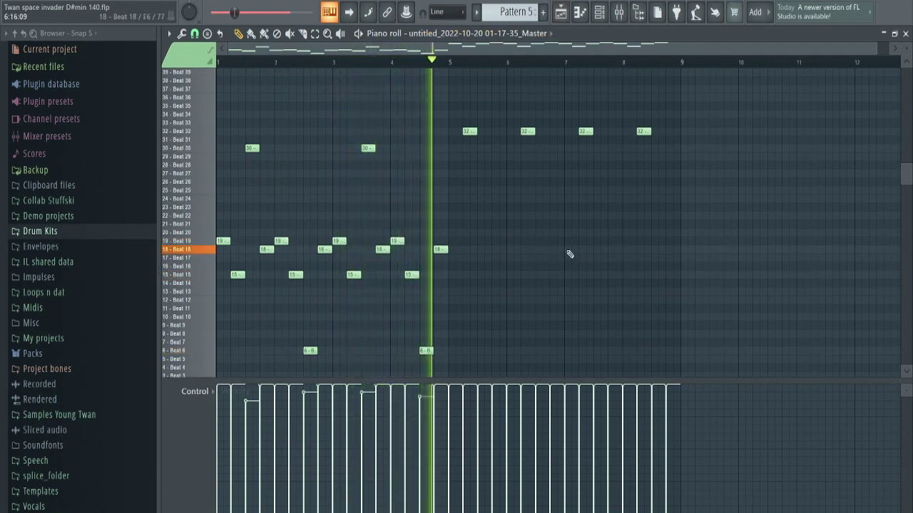
{"action": "scroll", "coordinate": [784, 193], "scroll_direction": "up", "scroll_amount": 6}
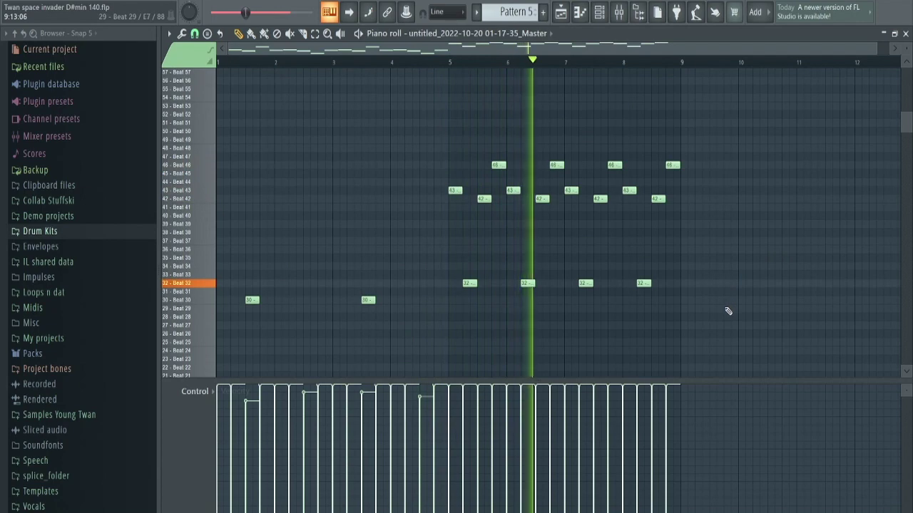
Check the mixer levels during playback and return to the lower tracks in the playlist.
{"action": "left_click", "coordinate": [619, 11]}
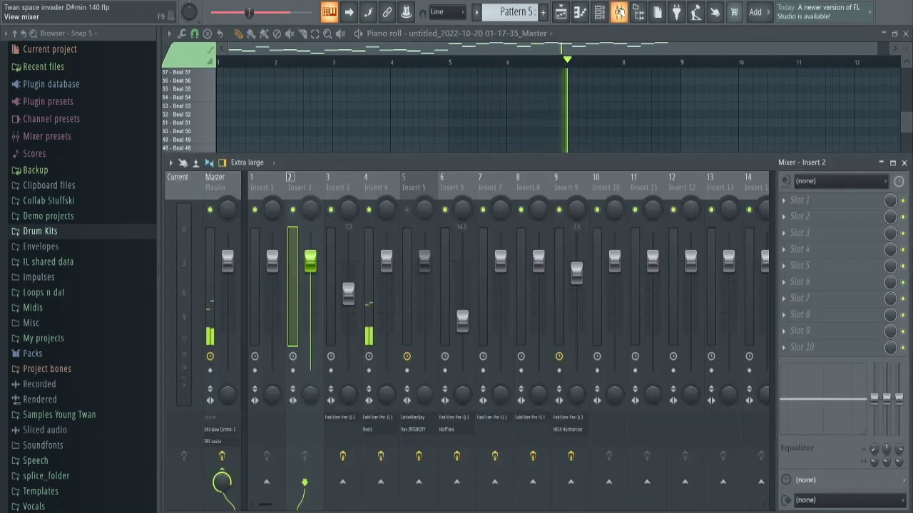
{"action": "left_click", "coordinate": [619, 11]}
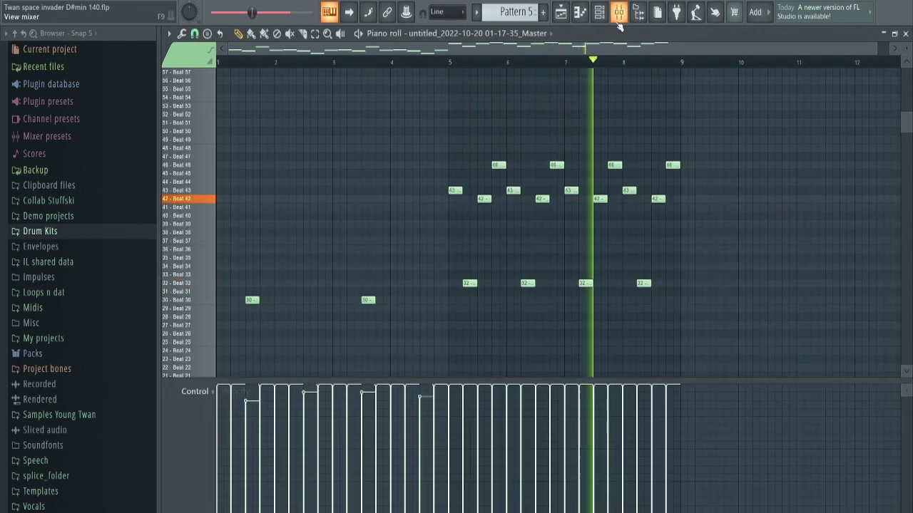
{"action": "left_click", "coordinate": [560, 11]}
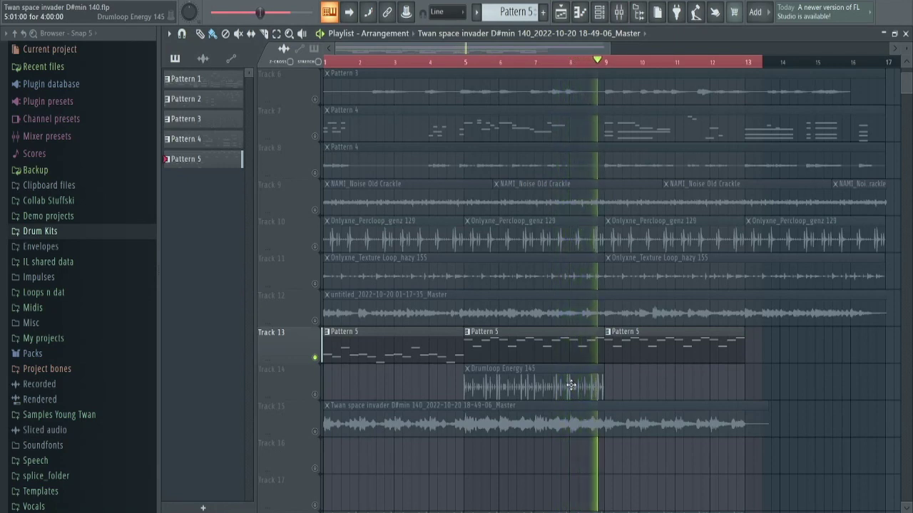
{"action": "scroll", "coordinate": [702, 380], "scroll_direction": "down", "scroll_amount": 3}
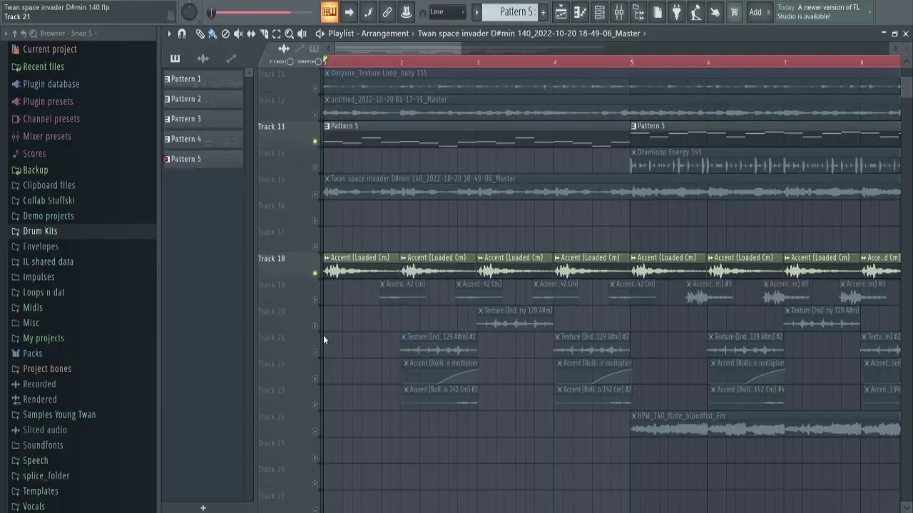
Play the Accent (Loaded Cm) clips on Track 18 both with and without Pattern 5 on Track 13.
{"action": "key", "text": "space"}
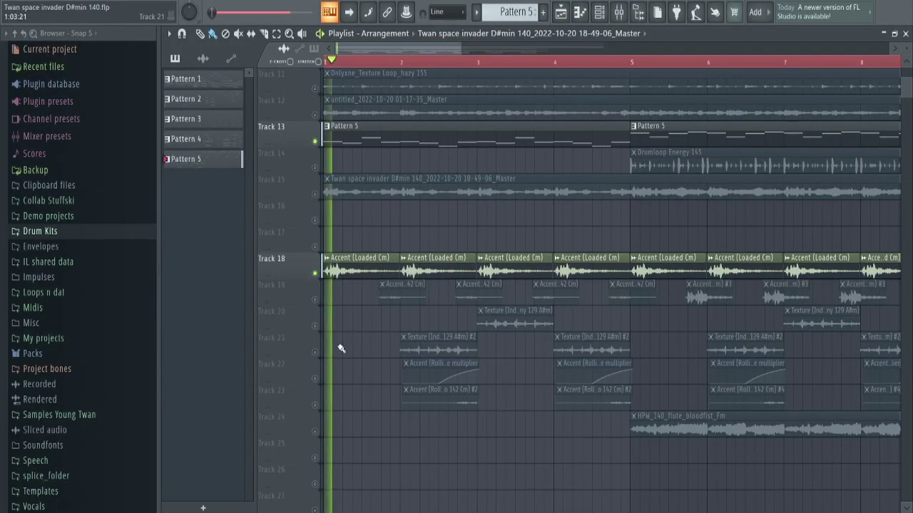
{"action": "left_click", "coordinate": [314, 141]}
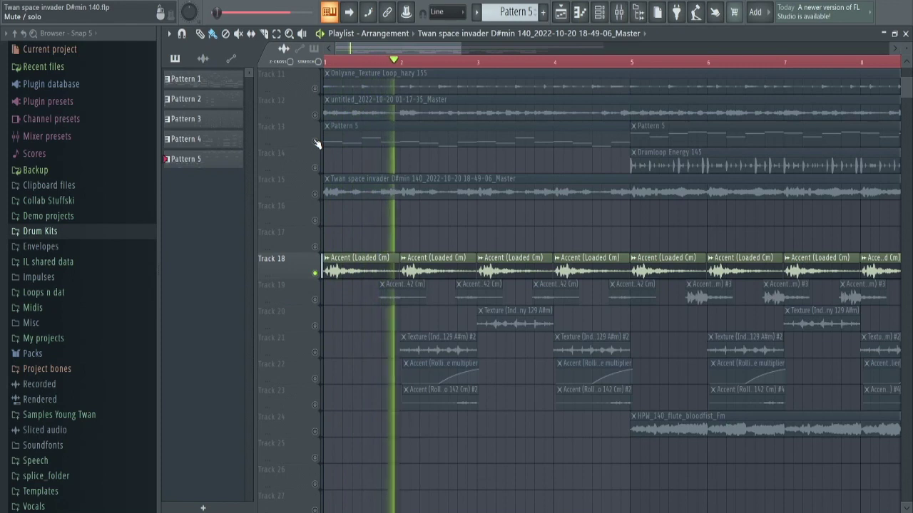
{"action": "left_click", "coordinate": [314, 140]}
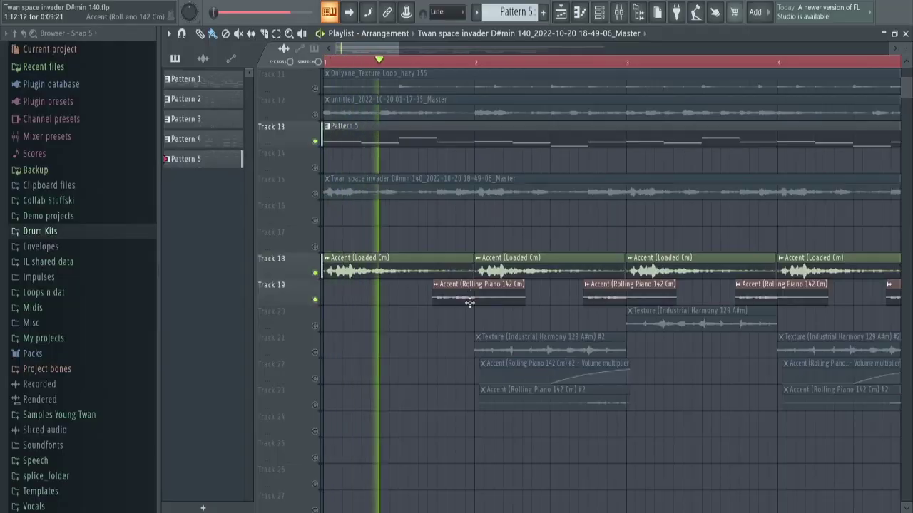
Examine the Accent (Rolling Piano 142 Cm) clips on tracks 19 and 23 while playing them with Pattern 5.
{"action": "left_click_drag", "start_coordinate": [476, 302], "coordinate": [501, 312]}
{"action": "left_click", "coordinate": [543, 313], "text": "ctrl"}
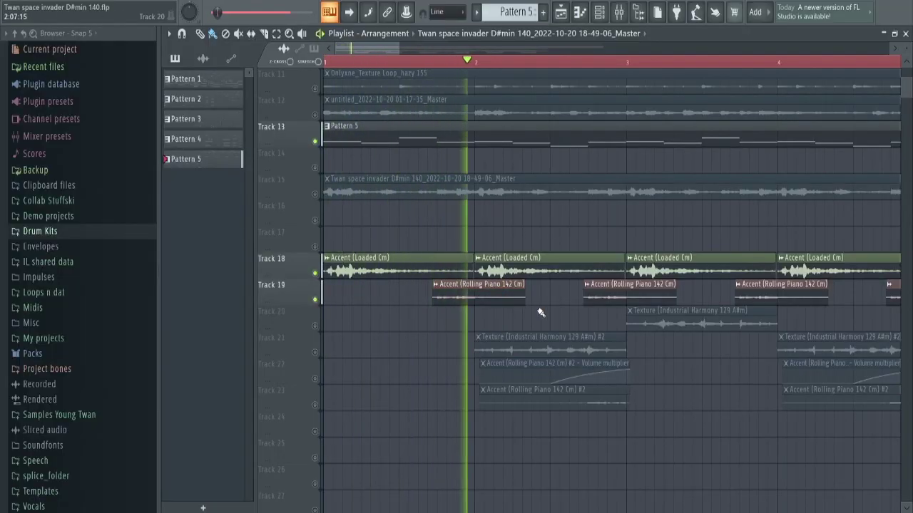
{"action": "scroll", "coordinate": [531, 328], "scroll_direction": "down", "scroll_amount": 4}
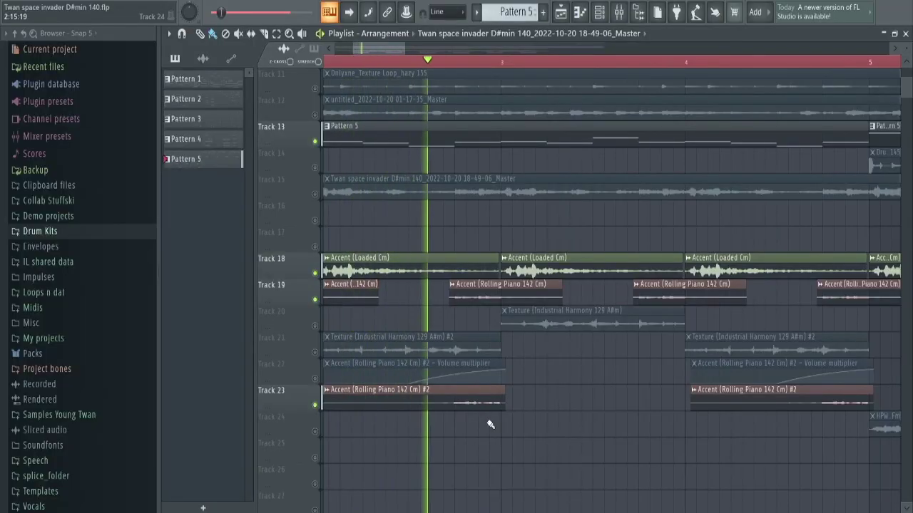
{"action": "scroll", "coordinate": [538, 442], "scroll_direction": "down", "scroll_amount": 5}
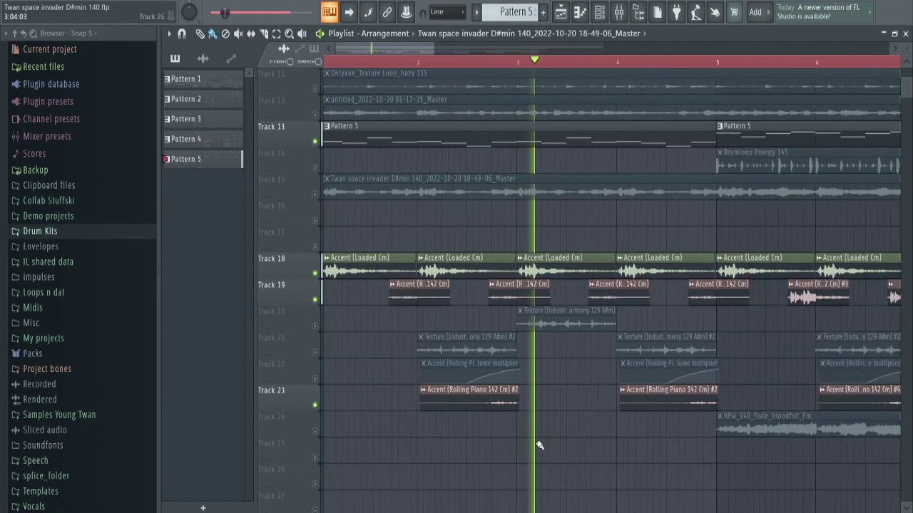
{"action": "scroll", "coordinate": [538, 442], "scroll_direction": "down", "scroll_amount": 2}
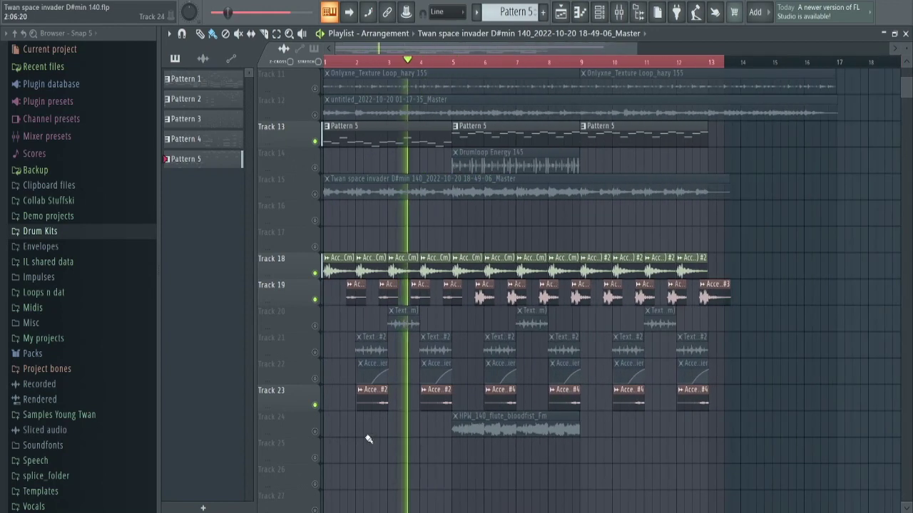
Unmute Track 24 to hear the HPW_140_flute_bloodfist_Fm clip with the other layers.
{"action": "left_click", "coordinate": [316, 432]}
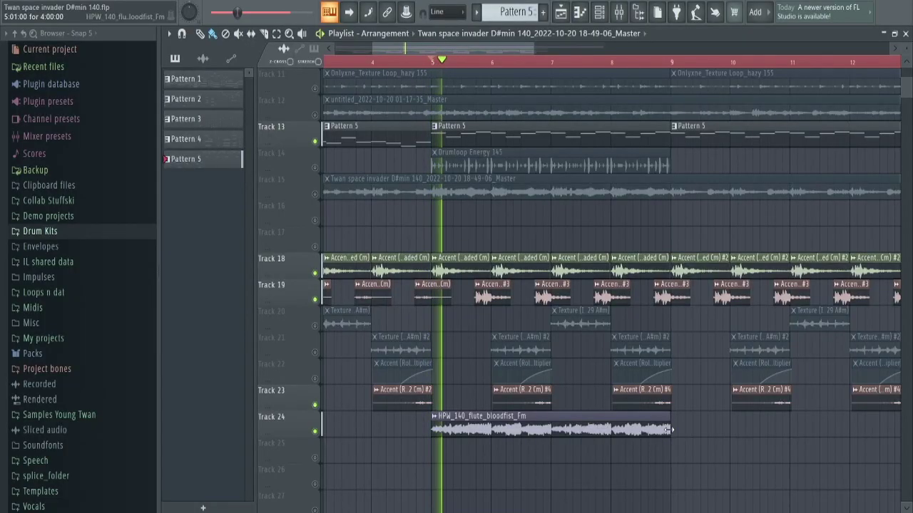
{"action": "scroll", "coordinate": [669, 429], "scroll_direction": "down", "scroll_amount": 2}
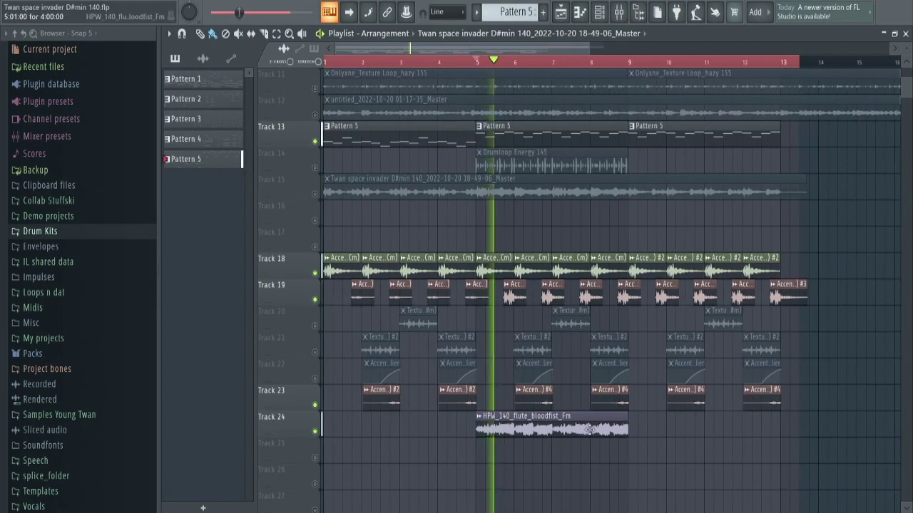